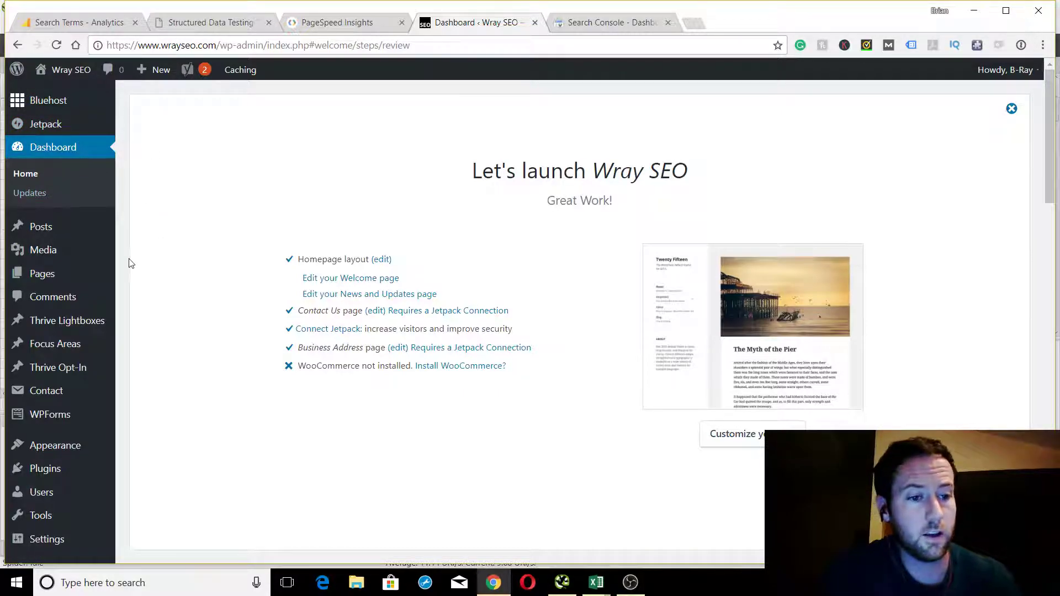
# Step: Leave the 'Let's launch Wray SEO' welcome dashboard and bring up the Plugins menu in the sidebar
pyautogui.moveTo(52, 468)
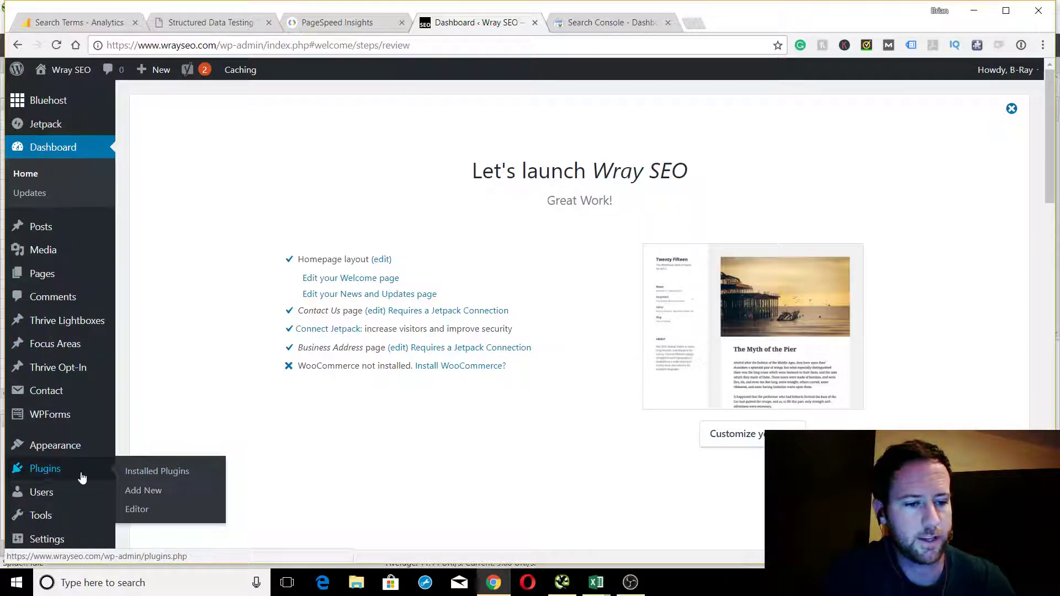
# Step: Go to the Add Plugins page and look over the listed plugins
pyautogui.click(145, 491)
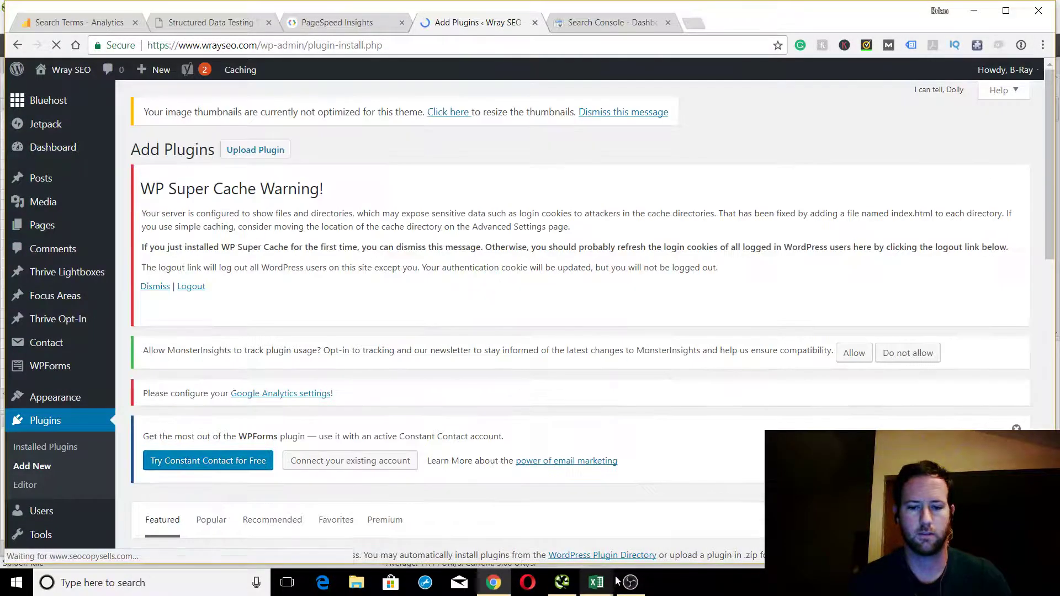
pyautogui.click(629, 583)
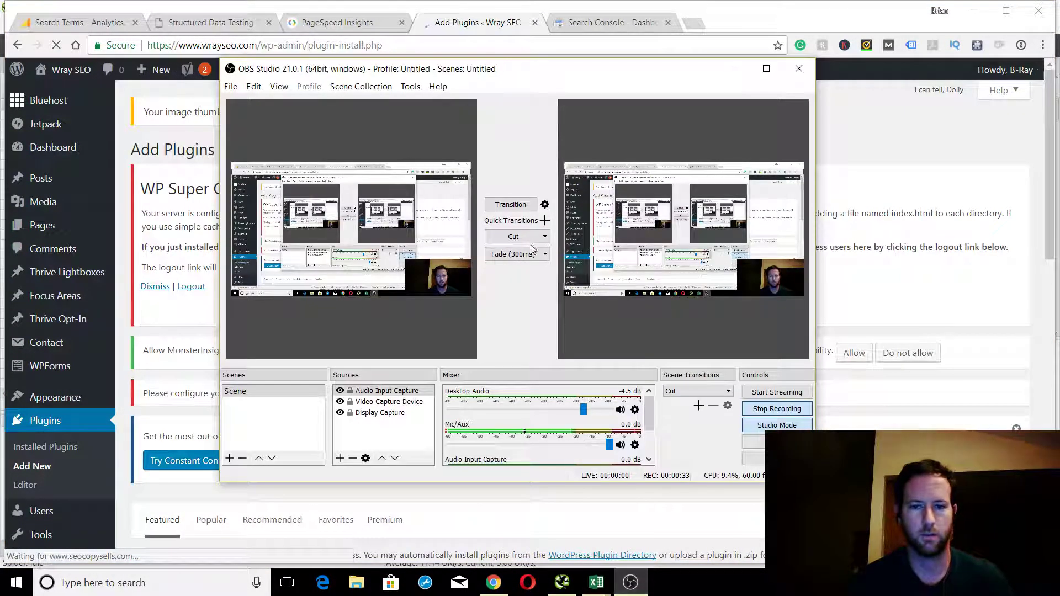
pyautogui.click(341, 402)
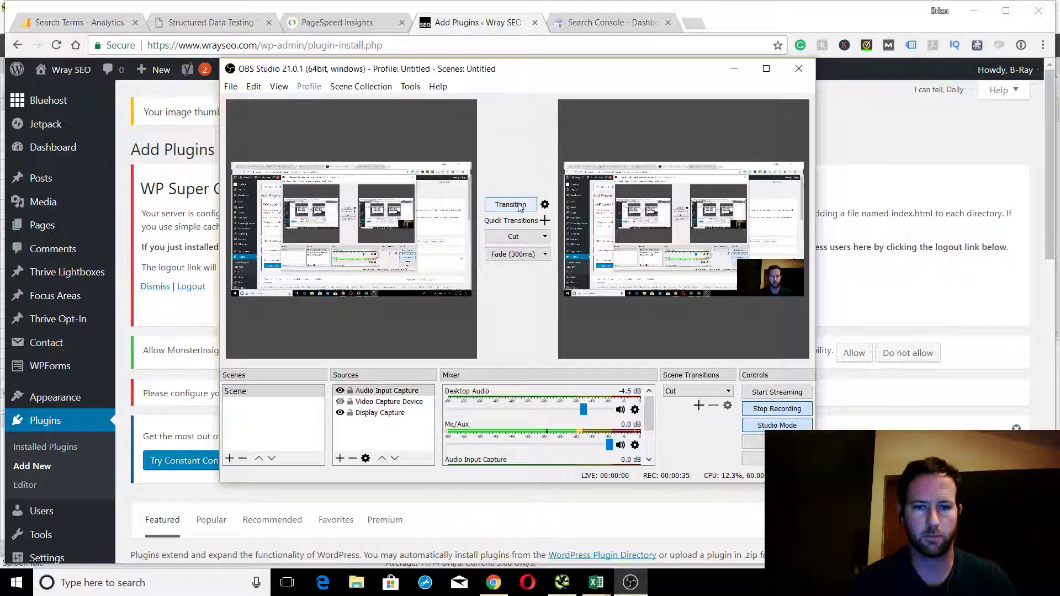
pyautogui.click(969, 349)
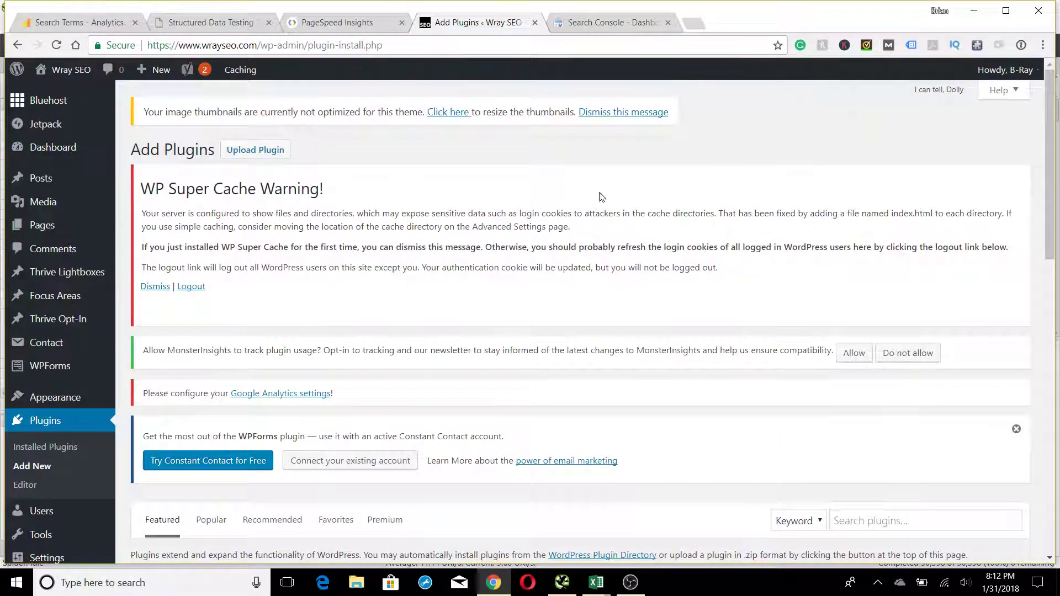
pyautogui.scroll(-1, 606, 435)
pyautogui.scroll(-4, 606, 434)
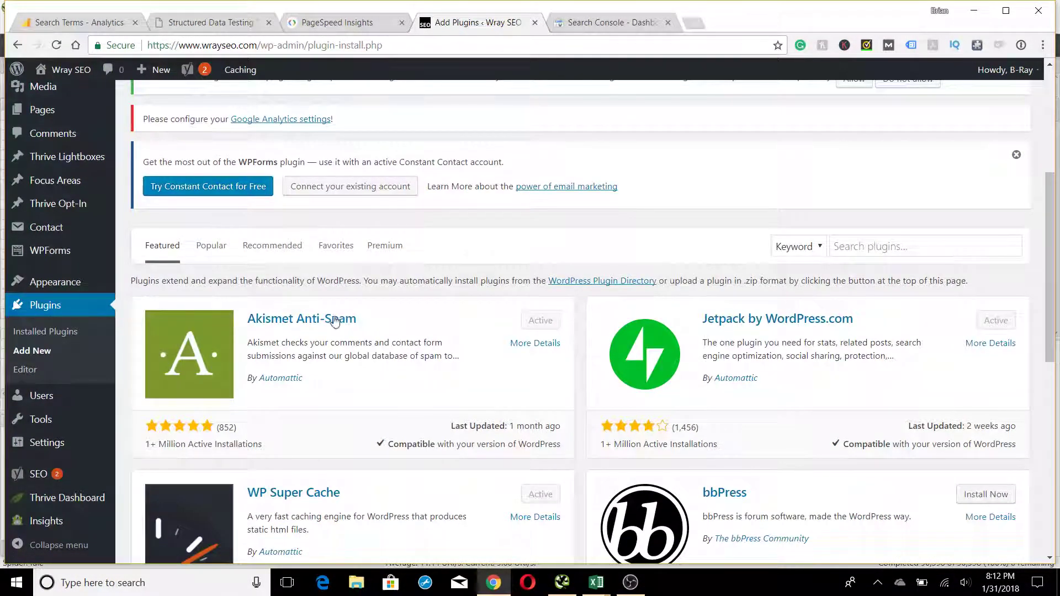
# Step: Search the plugin directory for 'yoast' and confirm Yoast SEO is already active
pyautogui.click(912, 243)
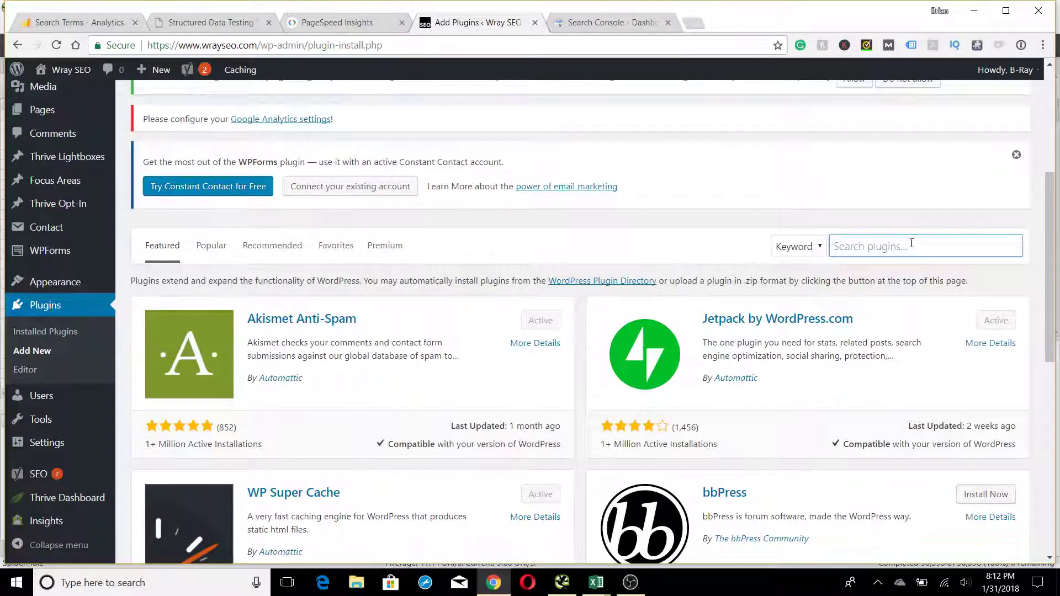
pyautogui.write('yo')
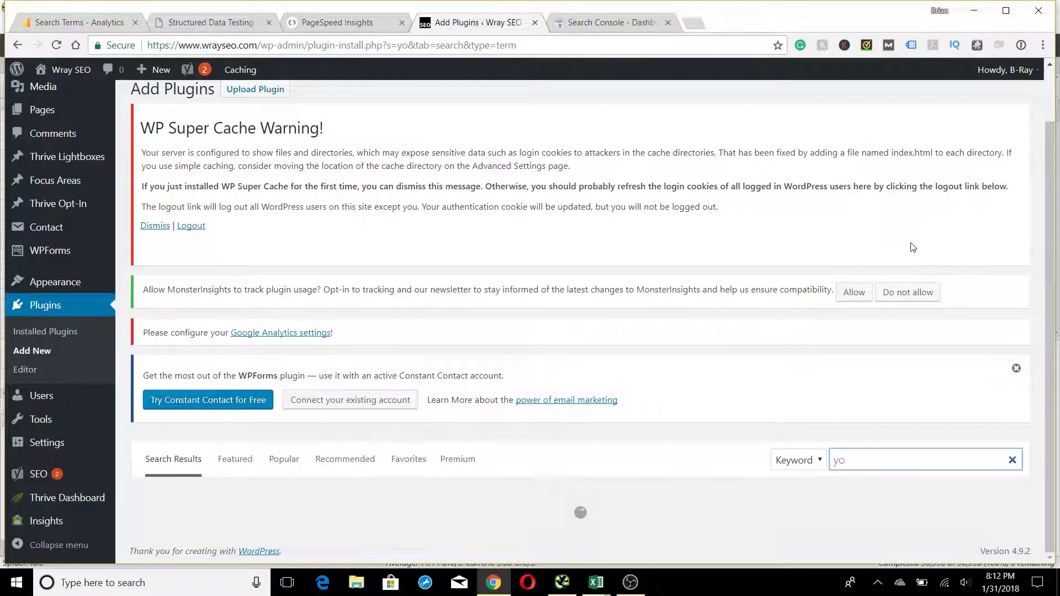
pyautogui.write('ast')
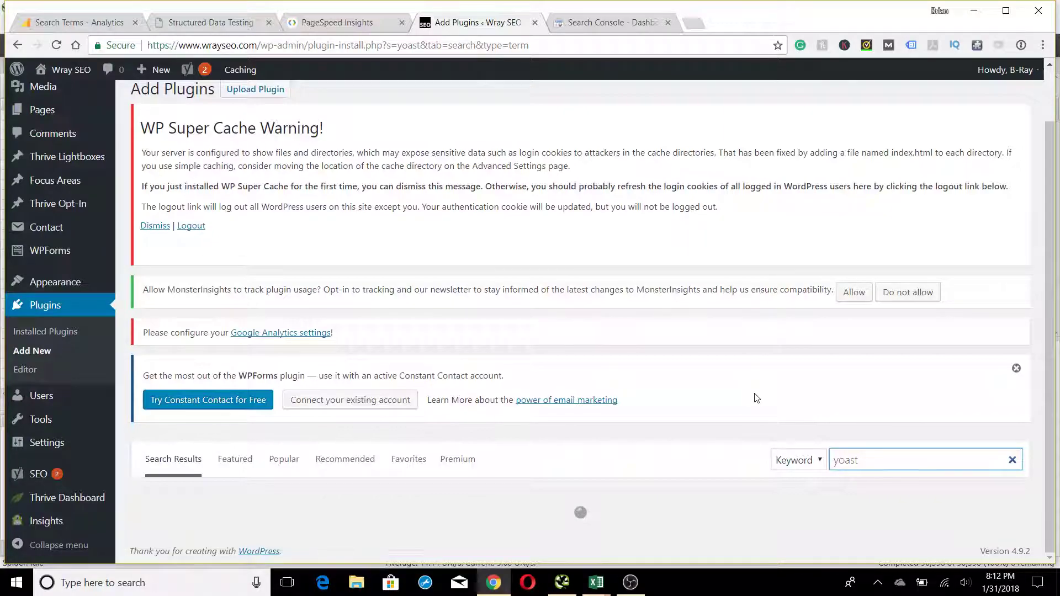
pyautogui.scroll(-3, 432, 336)
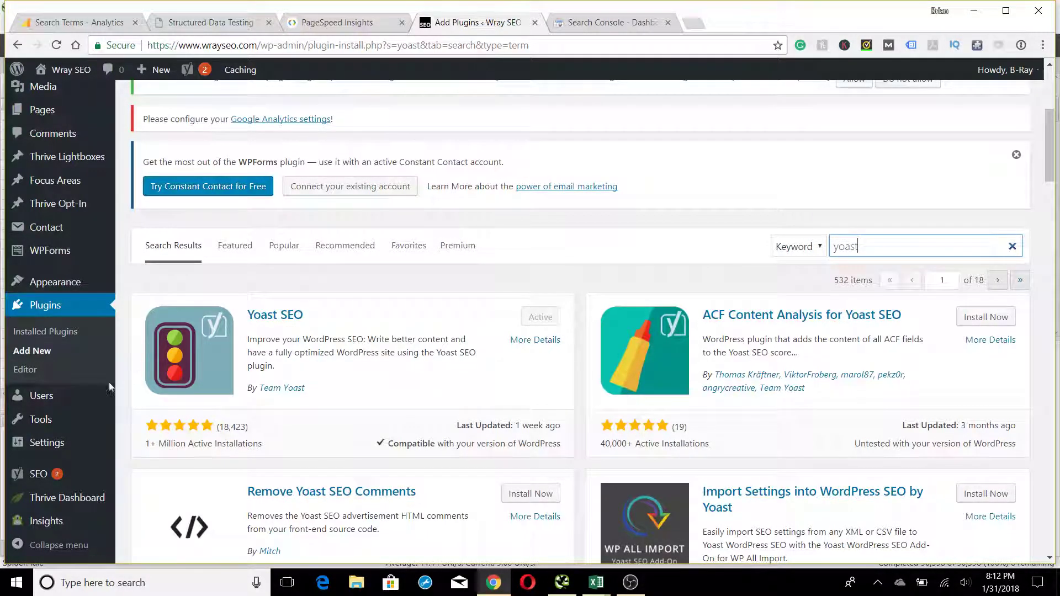
pyautogui.moveTo(53, 480)
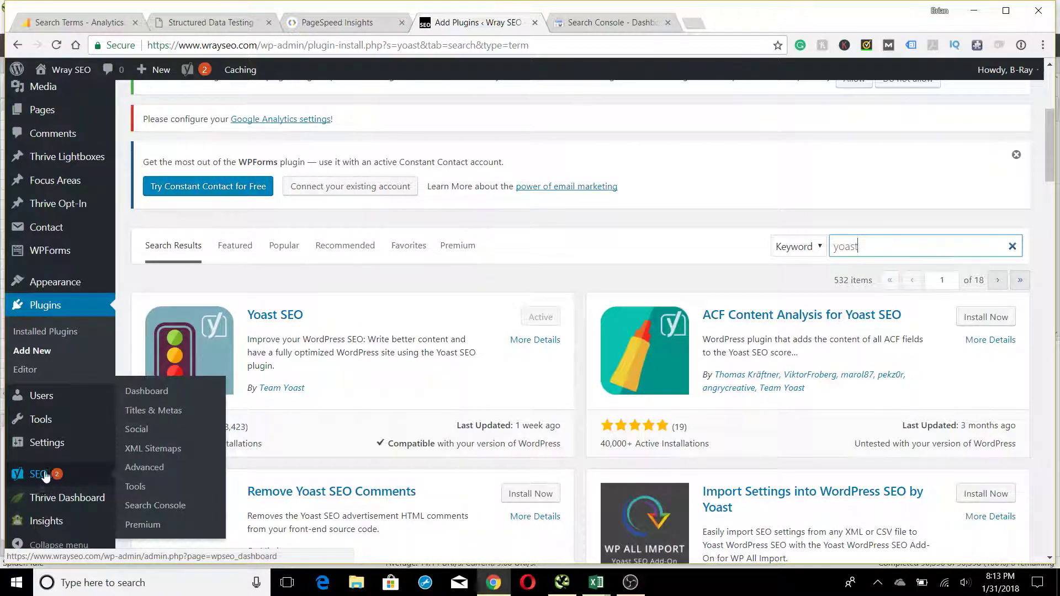
# Step: Open Yoast's XML Sitemaps settings and confirm XML sitemap functionality is set to Enabled
pyautogui.click(157, 452)
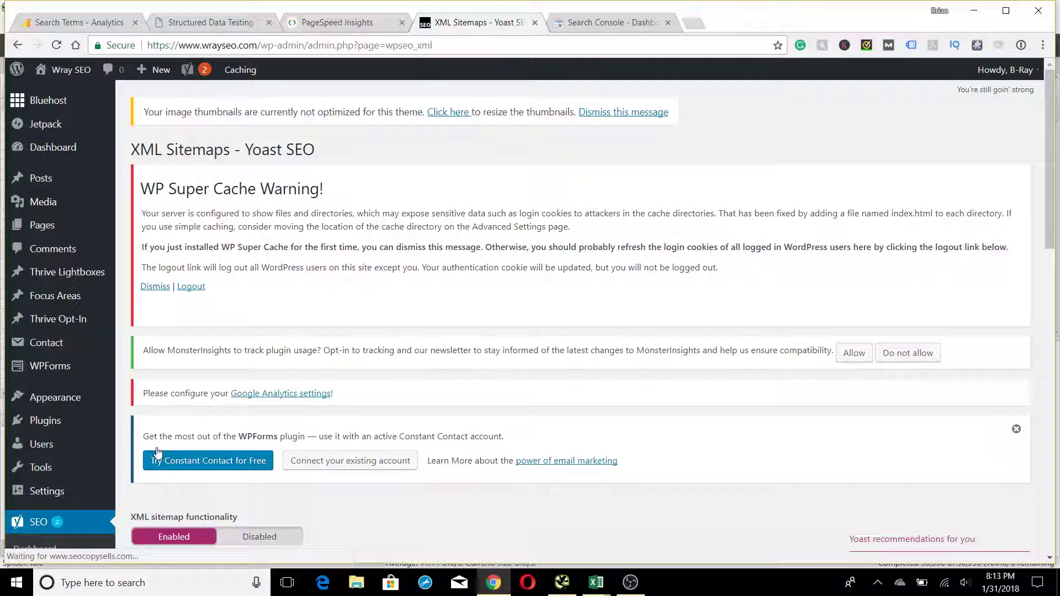
pyautogui.scroll(-7, 599, 350)
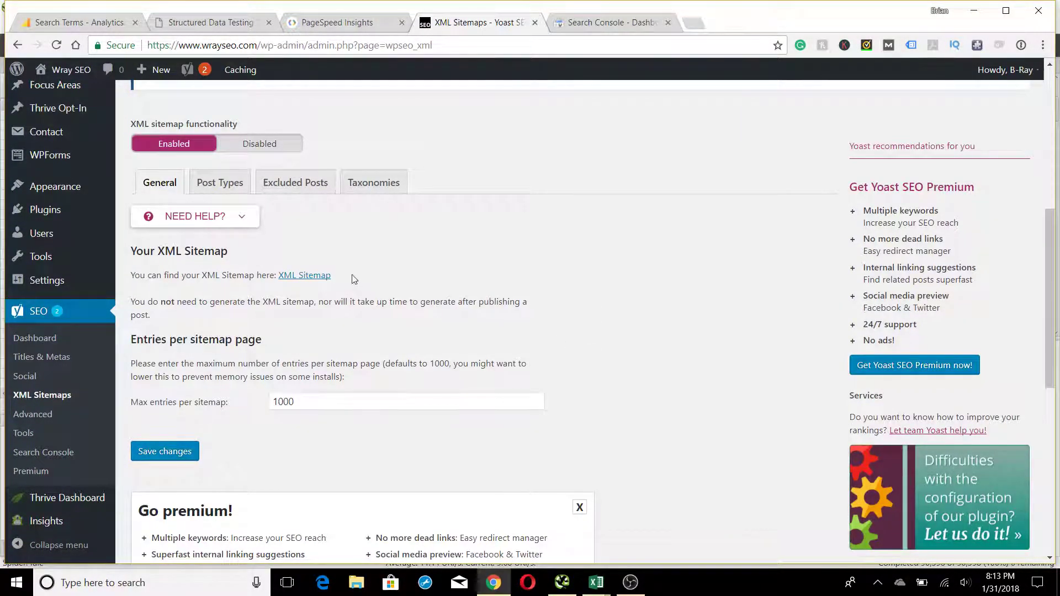
pyautogui.scroll(3, 422, 265)
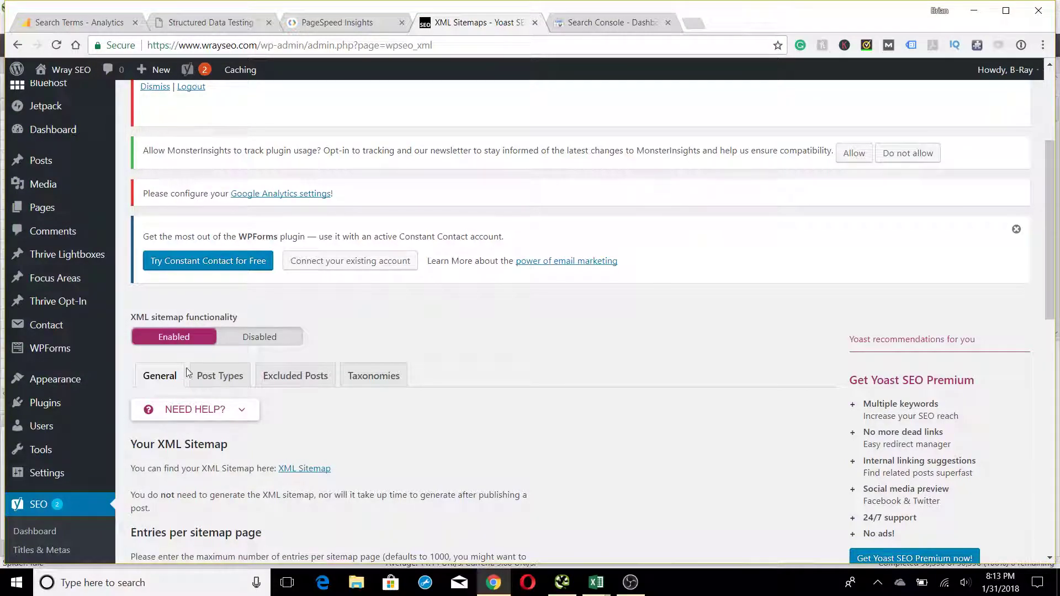
pyautogui.scroll(-2, 431, 414)
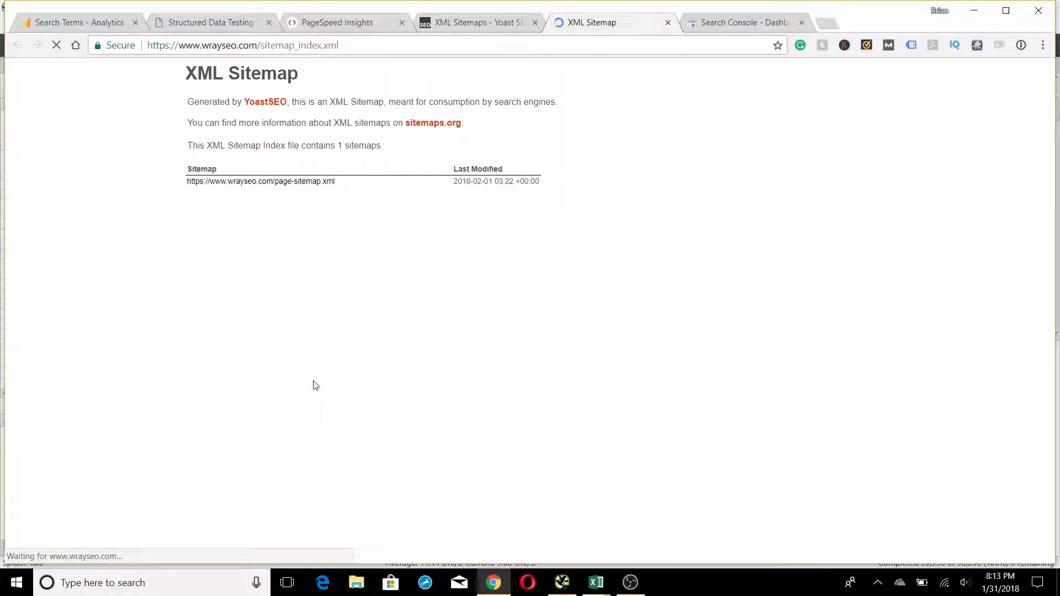
# Step: View page-sitemap.xml with its three URLs (home, blog, services), then close the sitemap tab
pyautogui.click(280, 183)
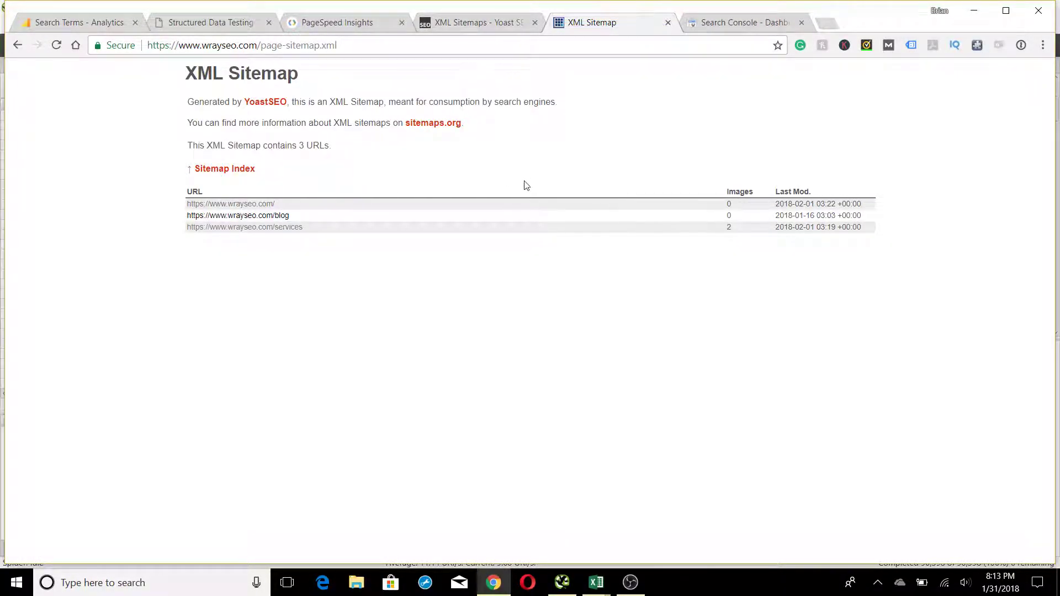
pyautogui.click(668, 22)
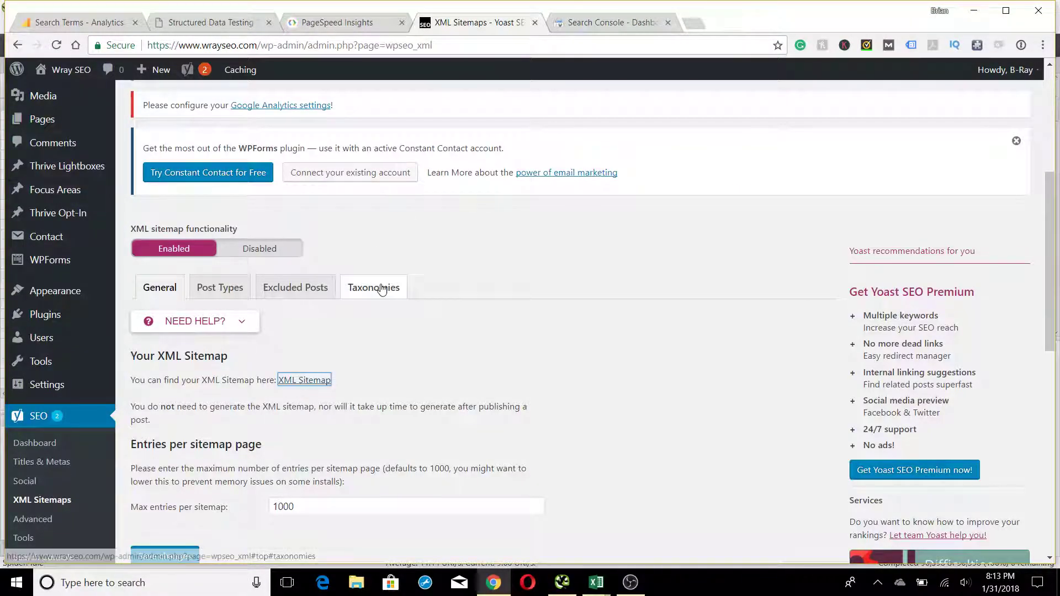
# Step: Review the Taxonomies, Excluded Posts and Post Types sitemap settings, then return to General
pyautogui.click(367, 296)
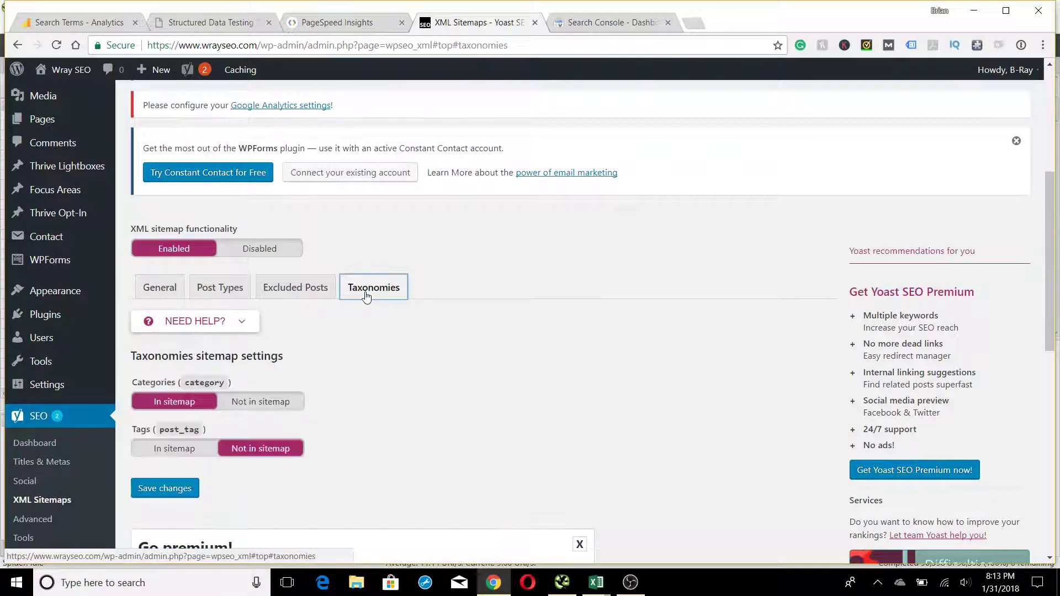
pyautogui.scroll(-2, 516, 366)
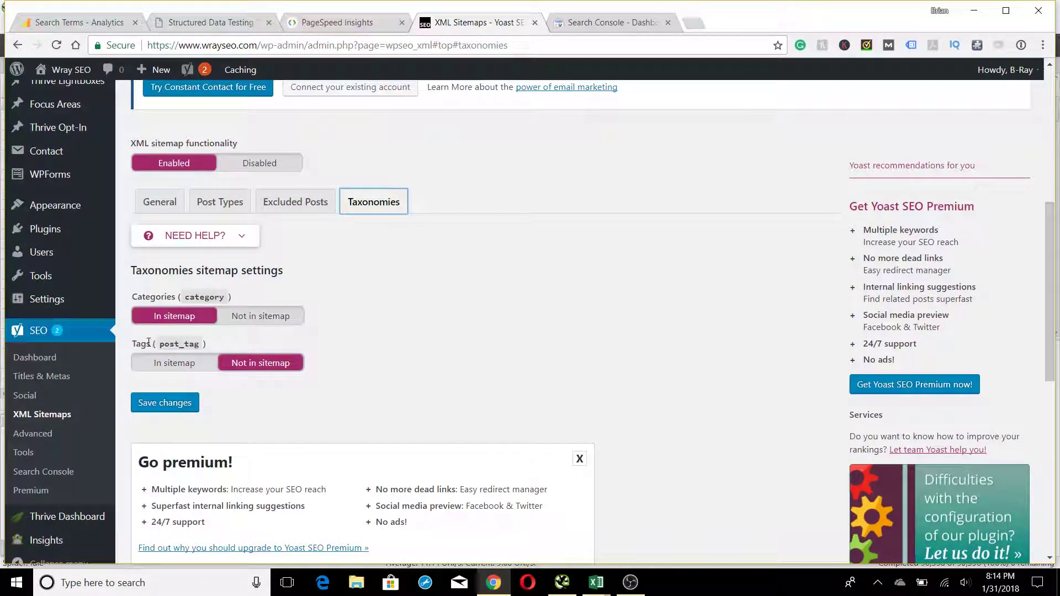
pyautogui.click(320, 212)
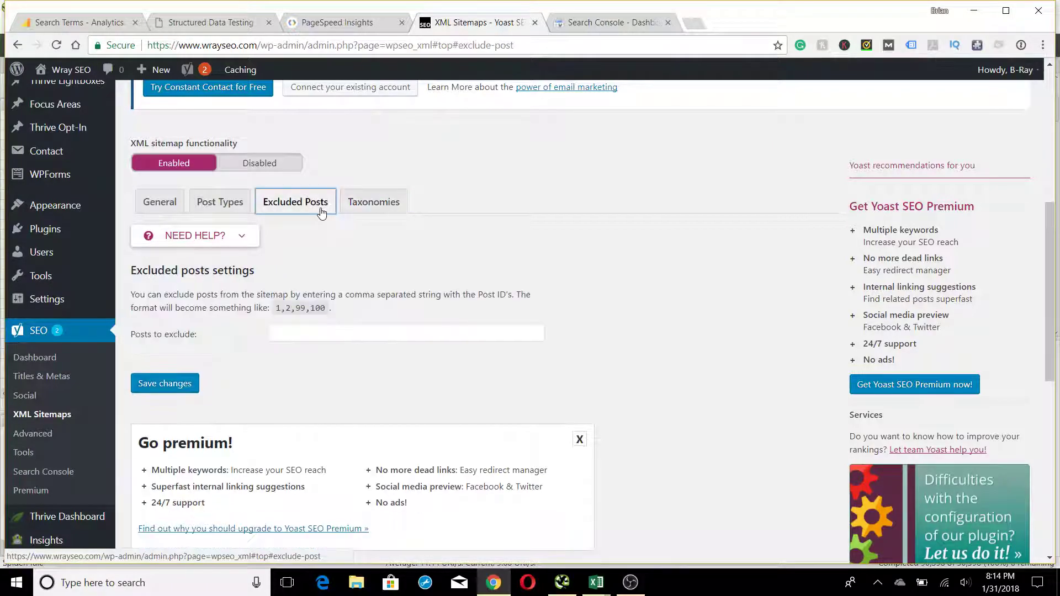
pyautogui.click(223, 203)
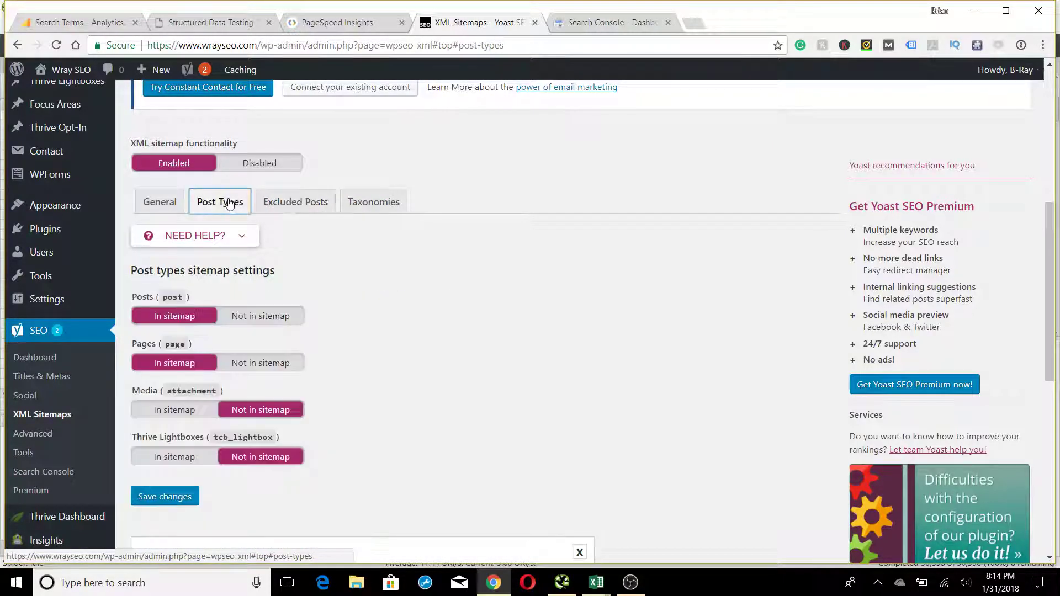
pyautogui.click(161, 204)
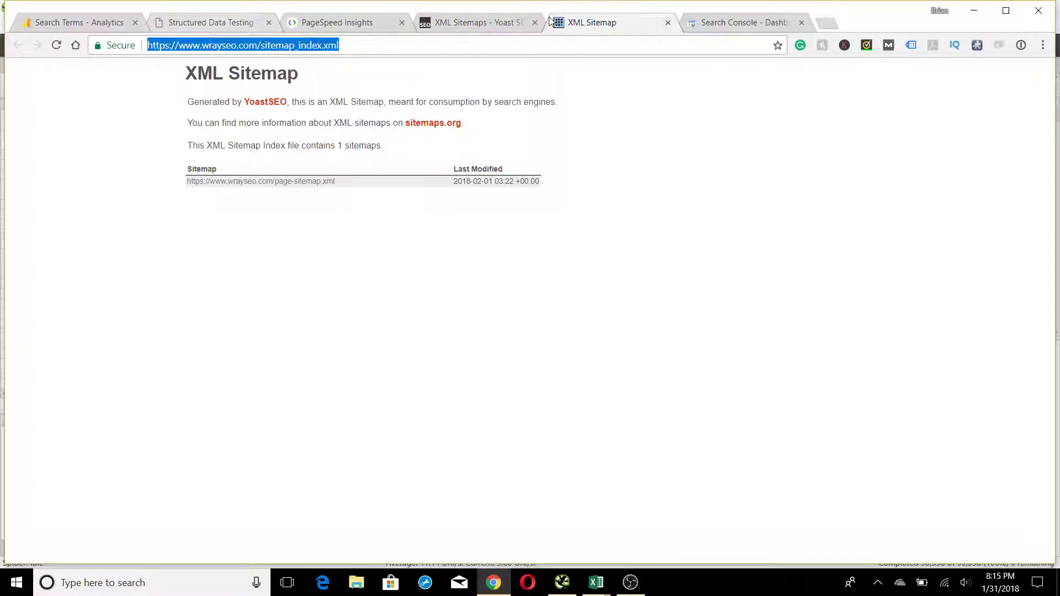
# Step: Switch to the Search Console dashboard for the Wray SEO property
pyautogui.click(719, 27)
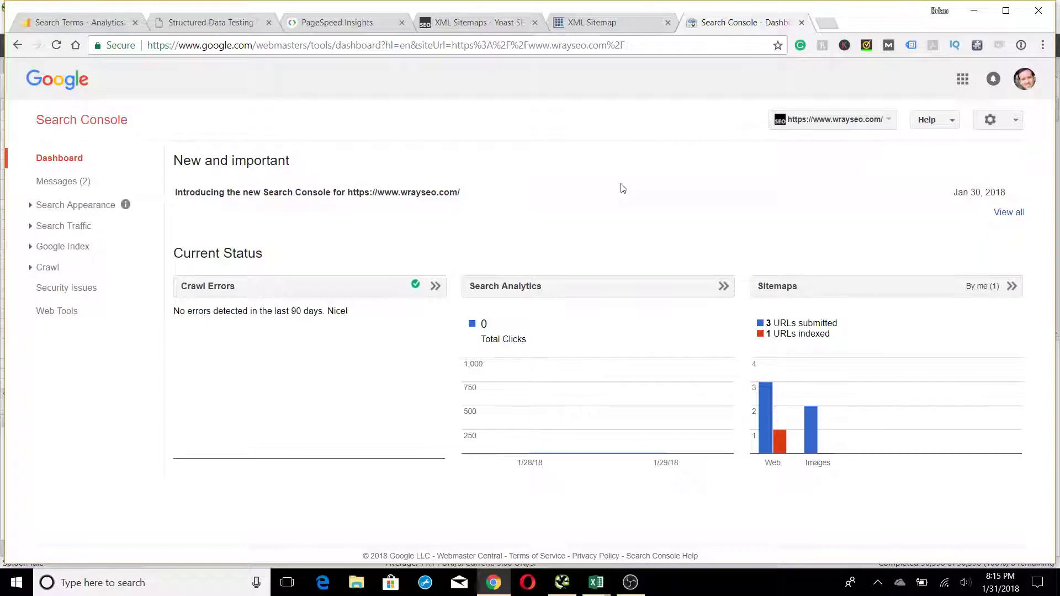
pyautogui.moveTo(485, 200)
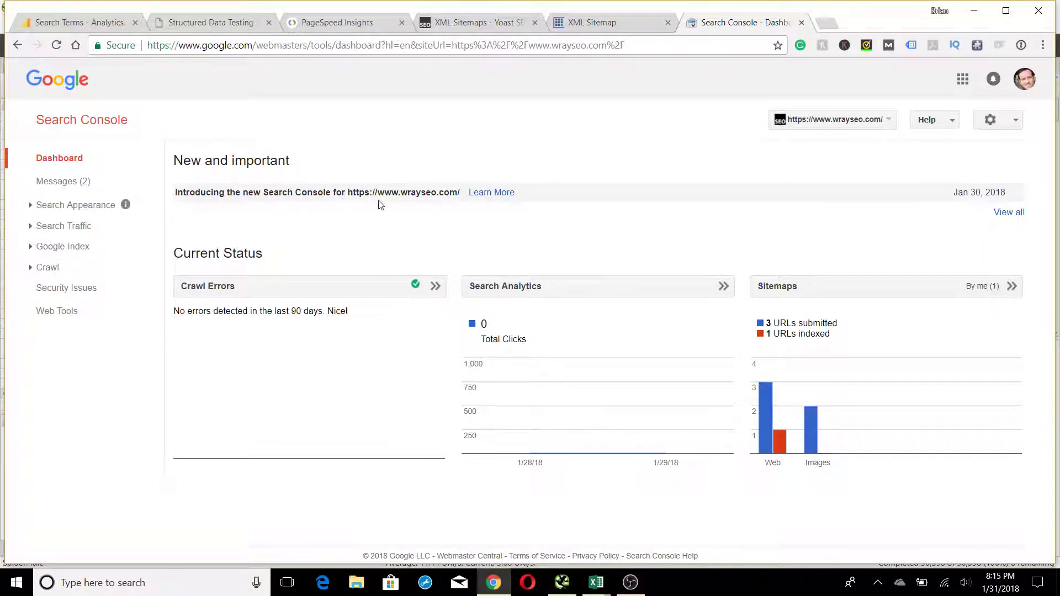
pyautogui.click(492, 192)
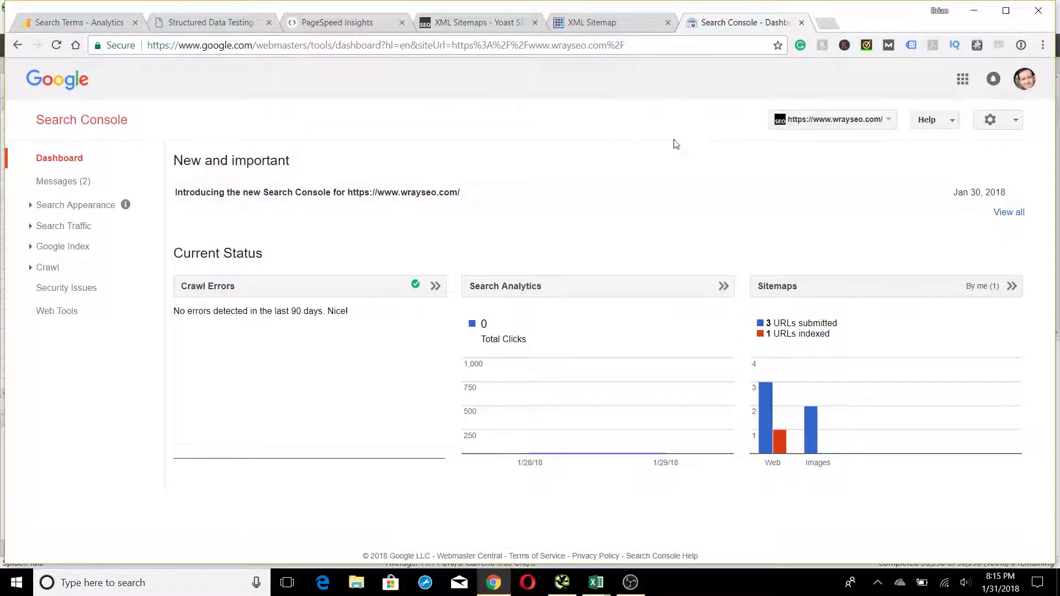
pyautogui.moveTo(329, 209); pyautogui.dragTo(163, 249)
pyautogui.click(169, 251)
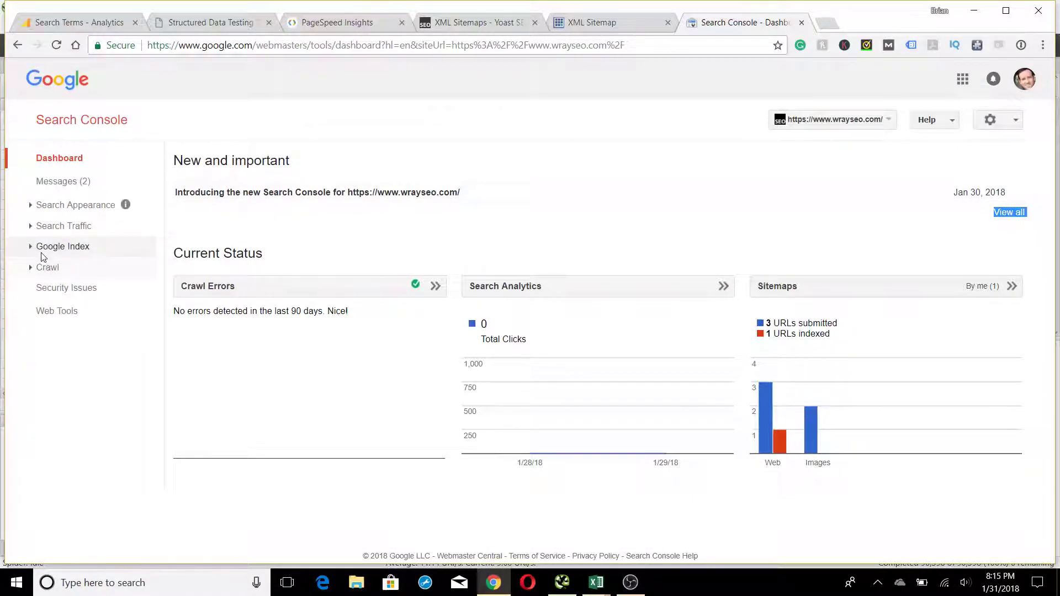
# Step: Expand the Crawl section in the sidebar after briefly toggling Google Index
pyautogui.click(32, 249)
pyautogui.click(31, 249)
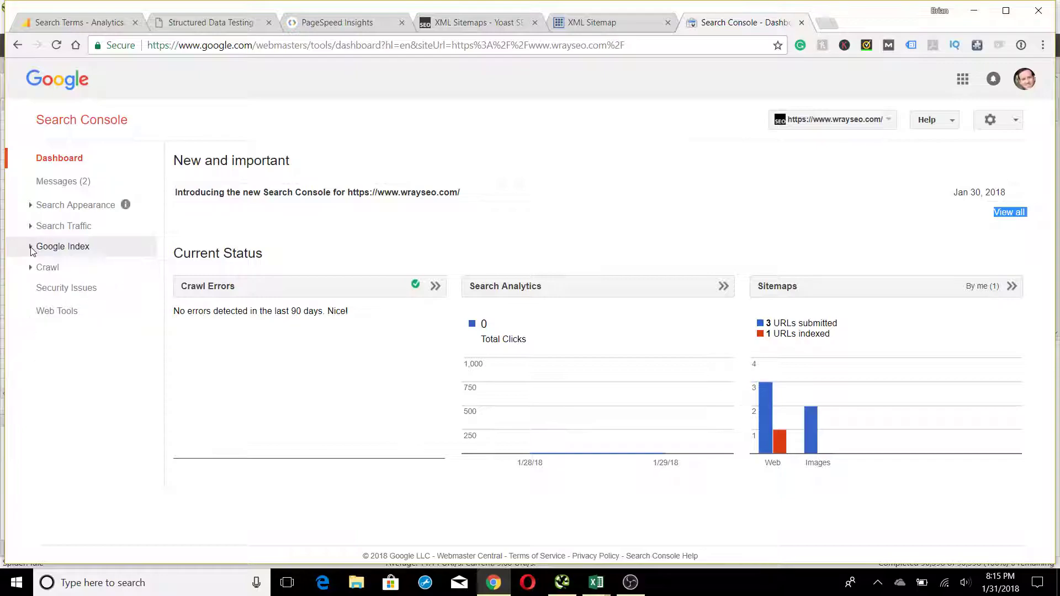
pyautogui.click(29, 269)
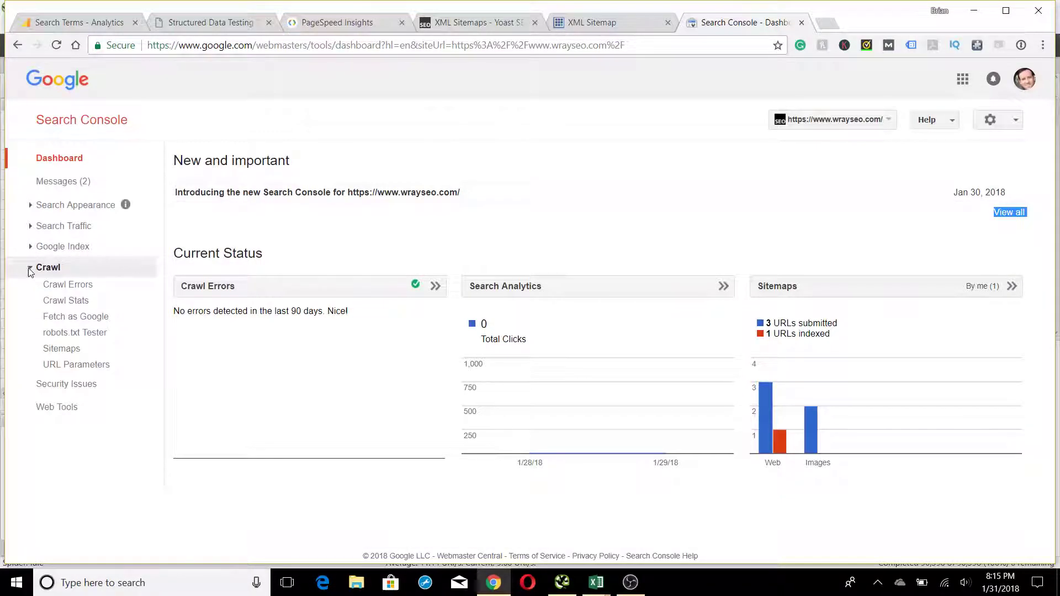
# Step: In the Sitemaps report, enter sitemap_index.xml as the sitemap to test and run the test
pyautogui.click(61, 348)
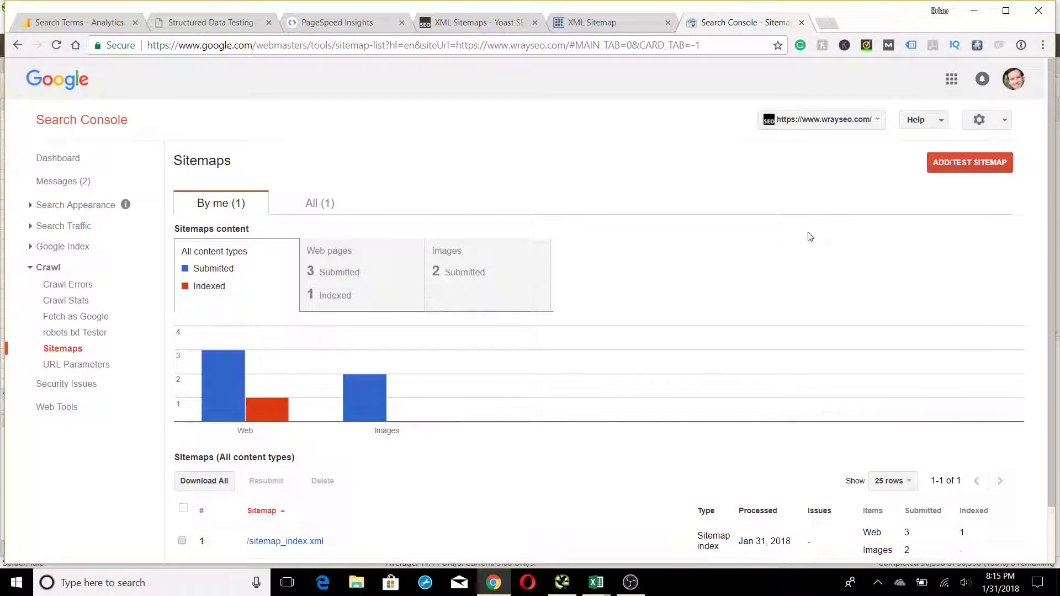
pyautogui.click(968, 169)
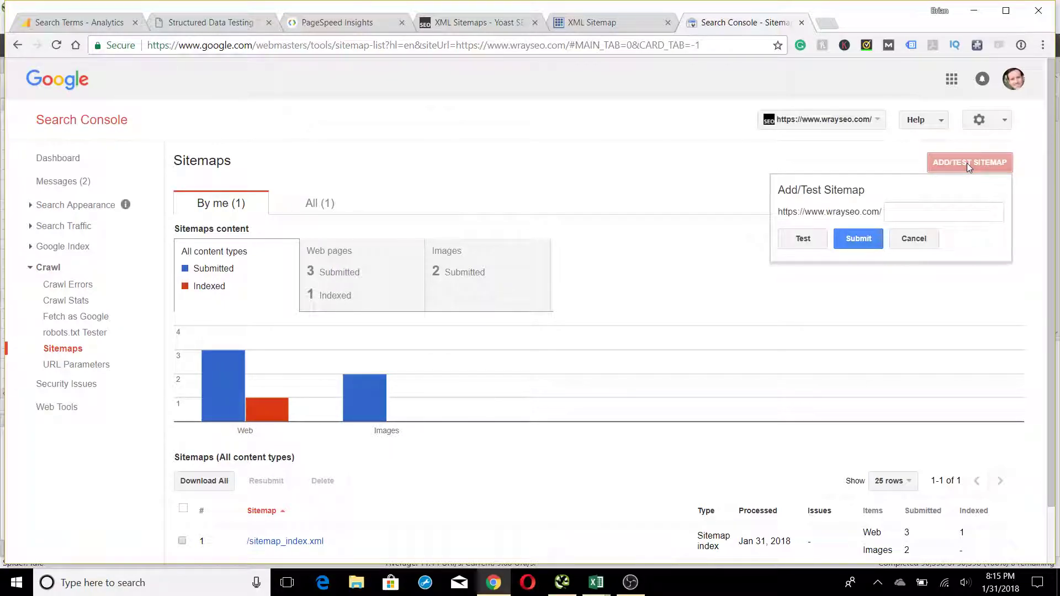
pyautogui.click(904, 211)
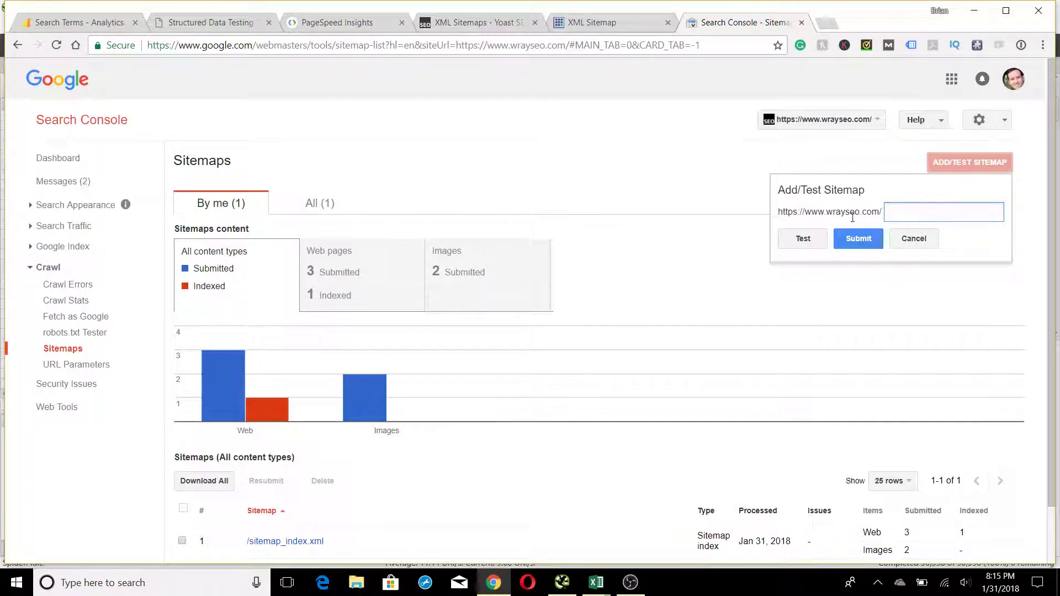
pyautogui.write('https://www.wrayseo.com/sitemap_index.xml')
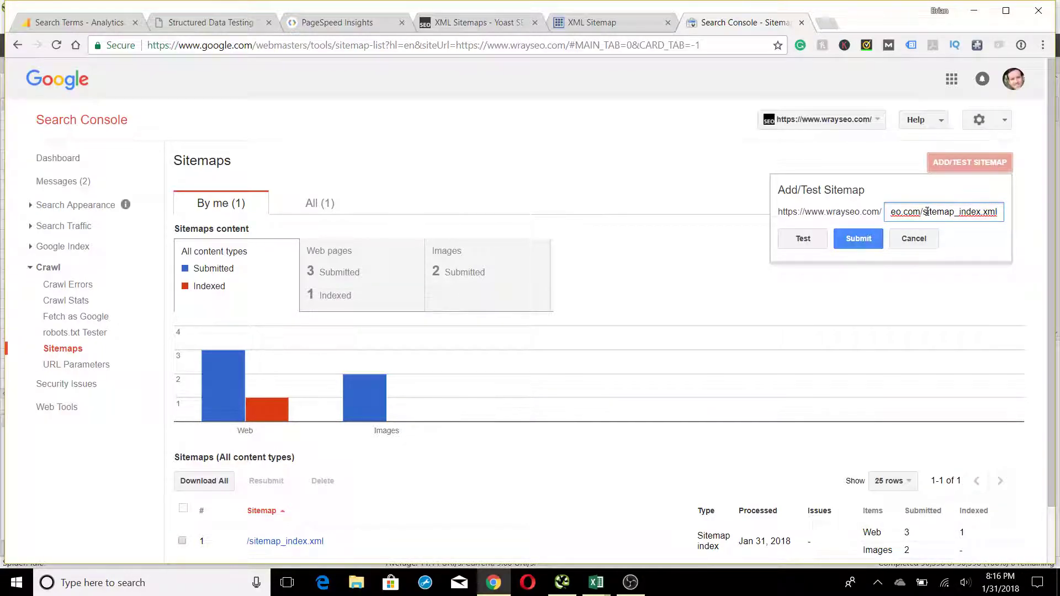
pyautogui.moveTo(926, 212); pyautogui.dragTo(823, 212)
pyautogui.press('BackSpace')
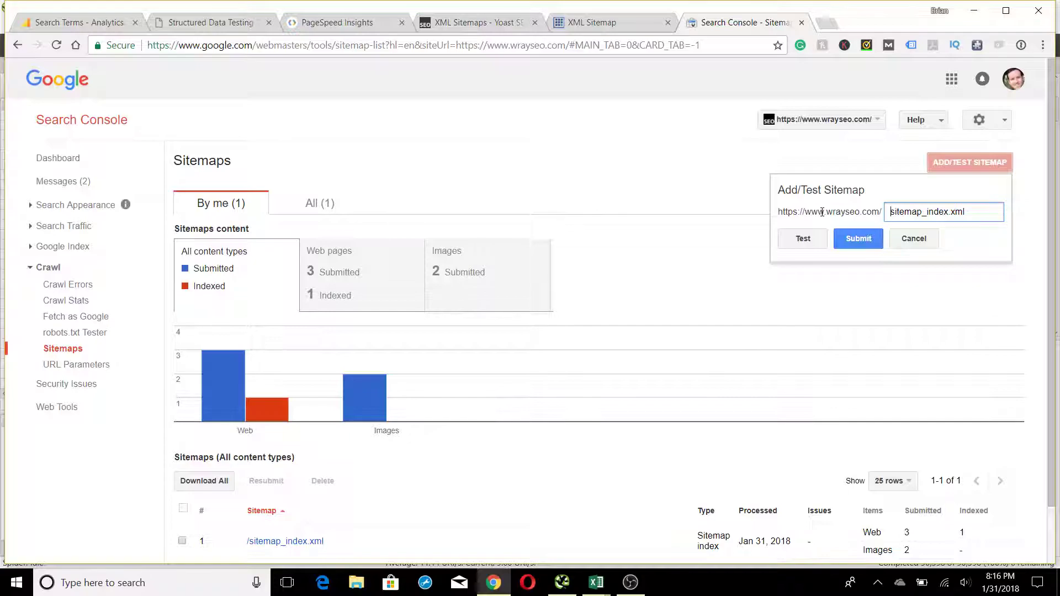
pyautogui.click(804, 237)
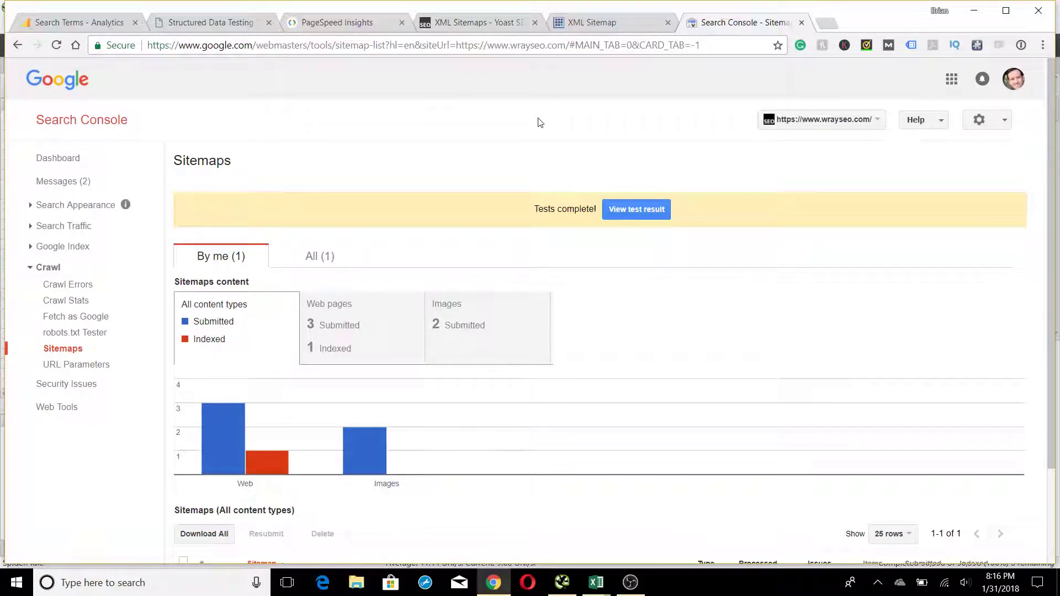
# Step: Check that the sitemap_index.xml test result shows no errors, then review its row in the Sitemaps list
pyautogui.click(643, 217)
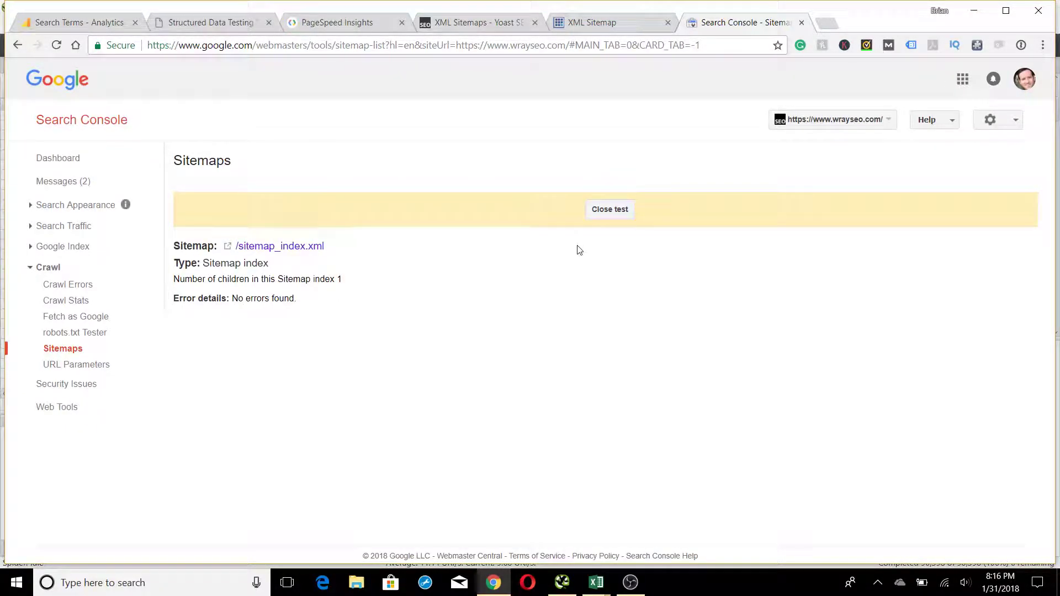
pyautogui.click(620, 213)
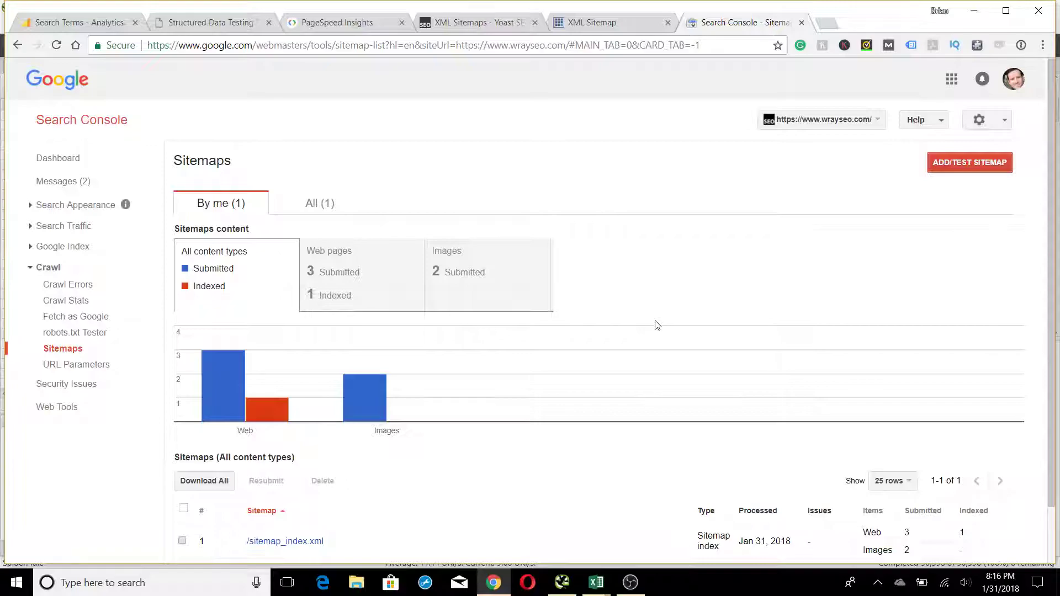
pyautogui.scroll(-2, 655, 326)
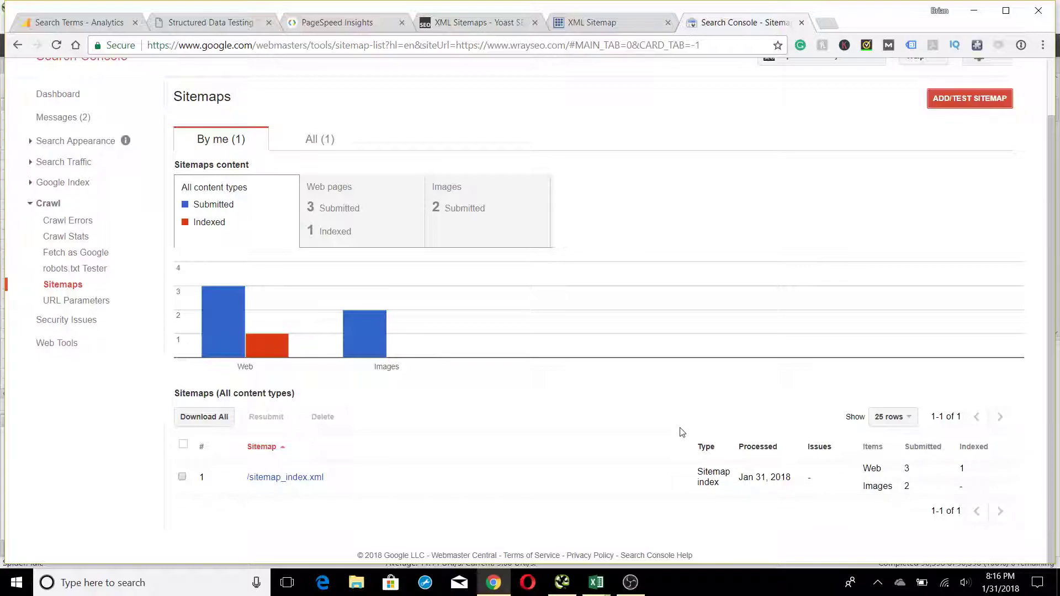
pyautogui.click(182, 477)
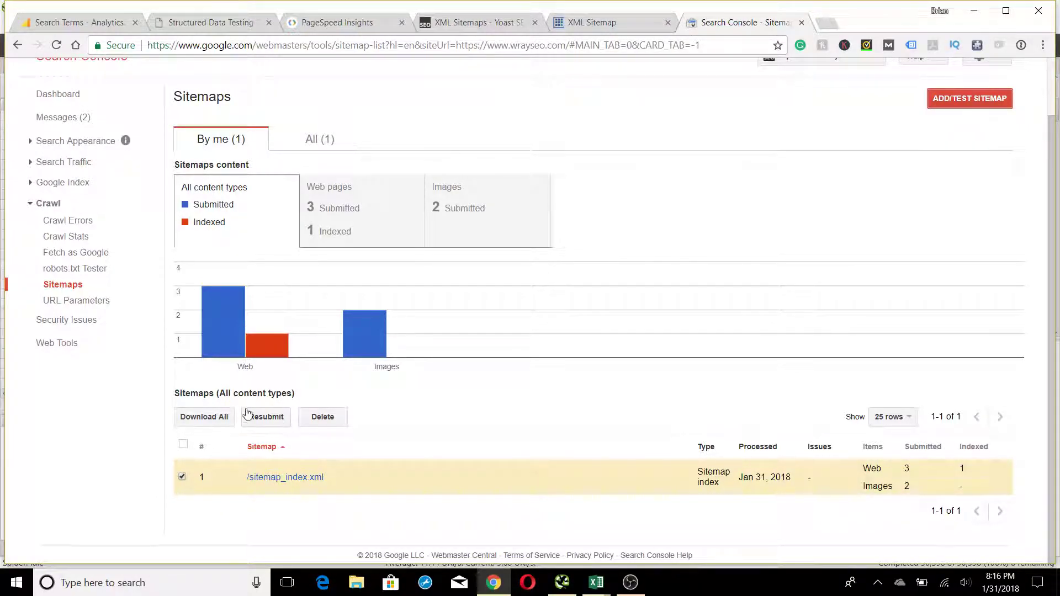
pyautogui.click(183, 477)
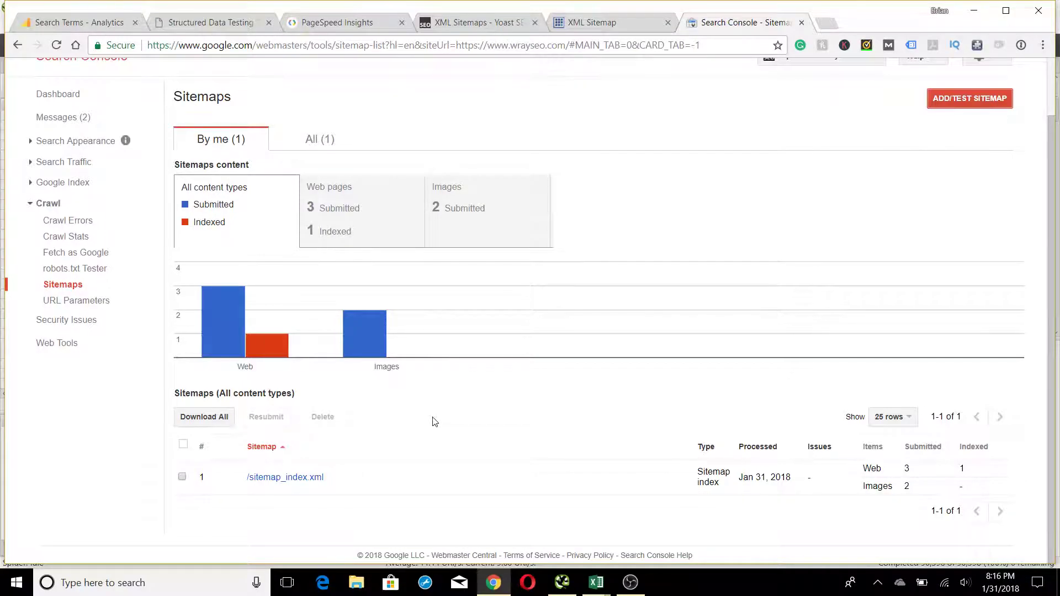
# Step: Open Fetch as Google and choose Mobile: Smartphone as the crawler device
pyautogui.click(68, 253)
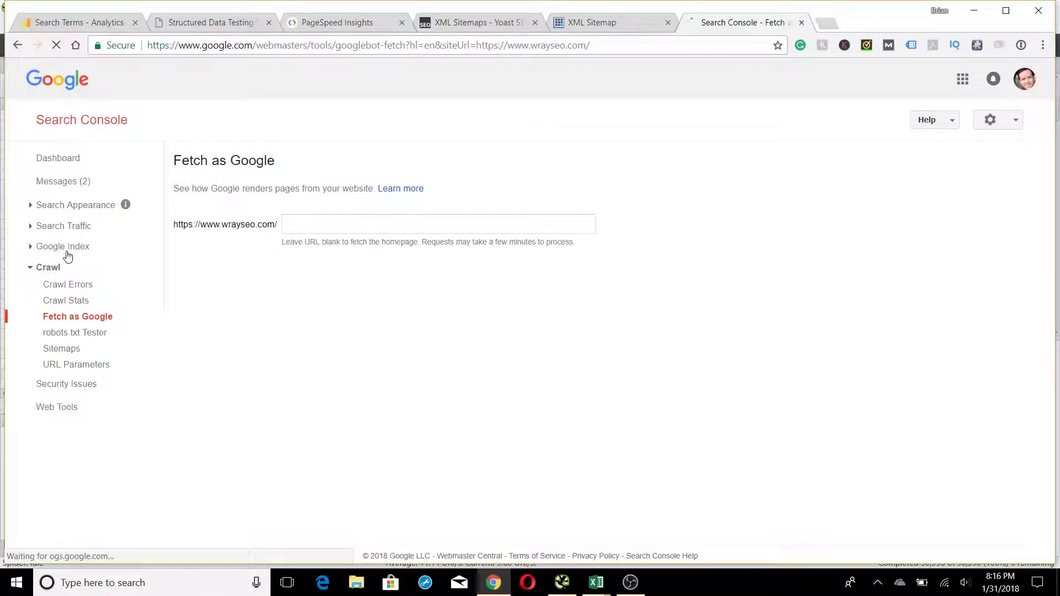
pyautogui.click(439, 226)
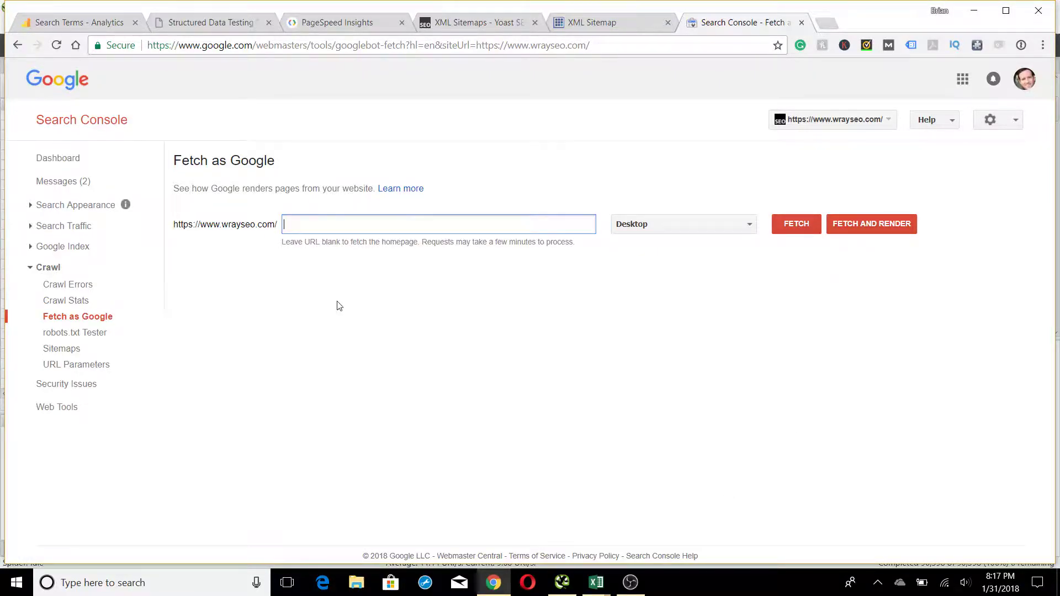
pyautogui.click(725, 223)
pyautogui.click(712, 242)
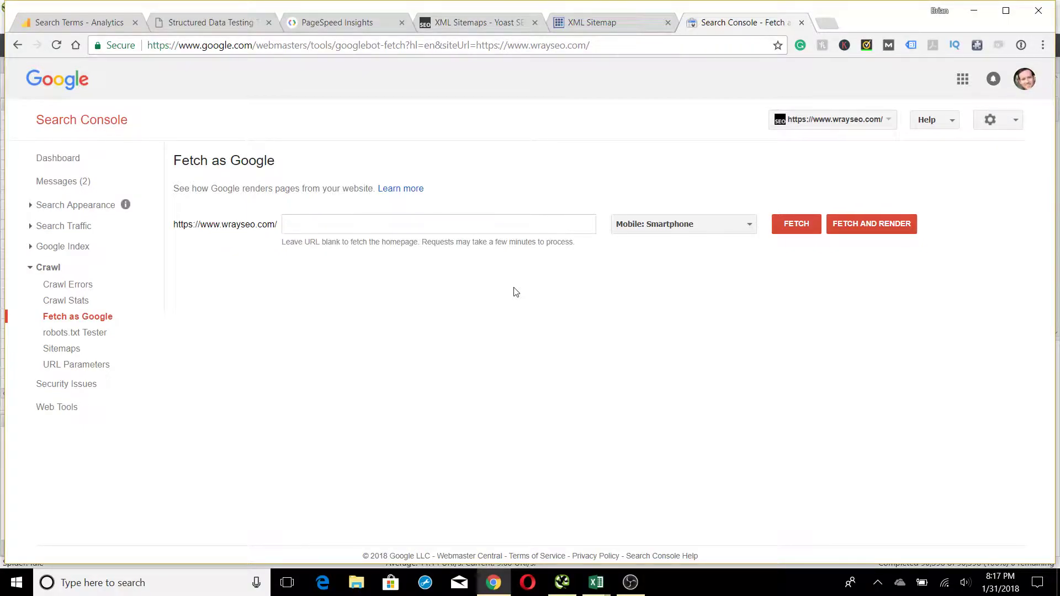
# Step: Return to Yoast's XML Sitemaps tab and review General: sitemaps enabled, 1000 entries per sitemap
pyautogui.click(475, 22)
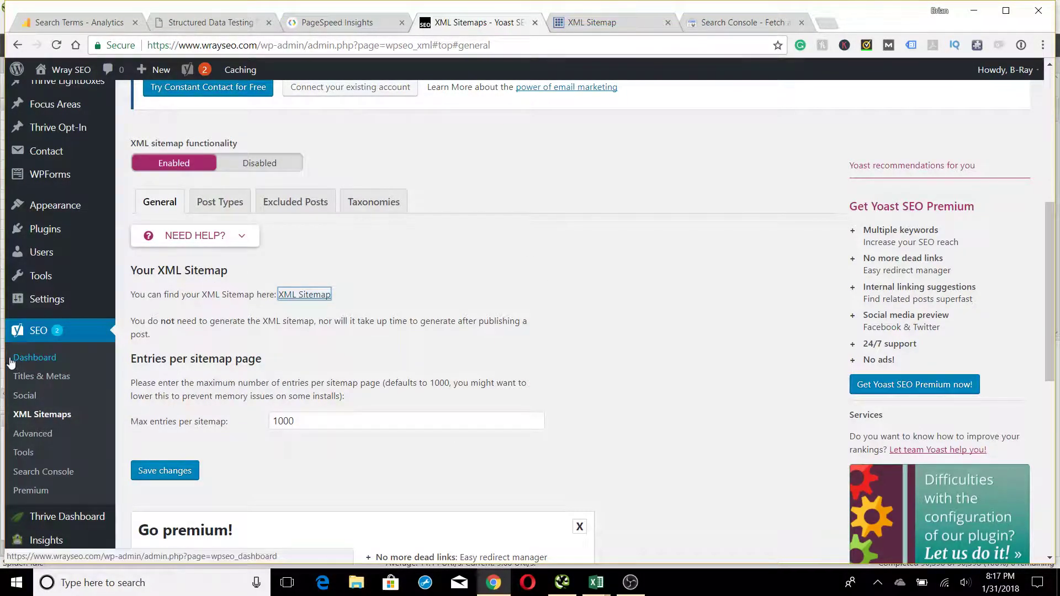
pyautogui.click(521, 326)
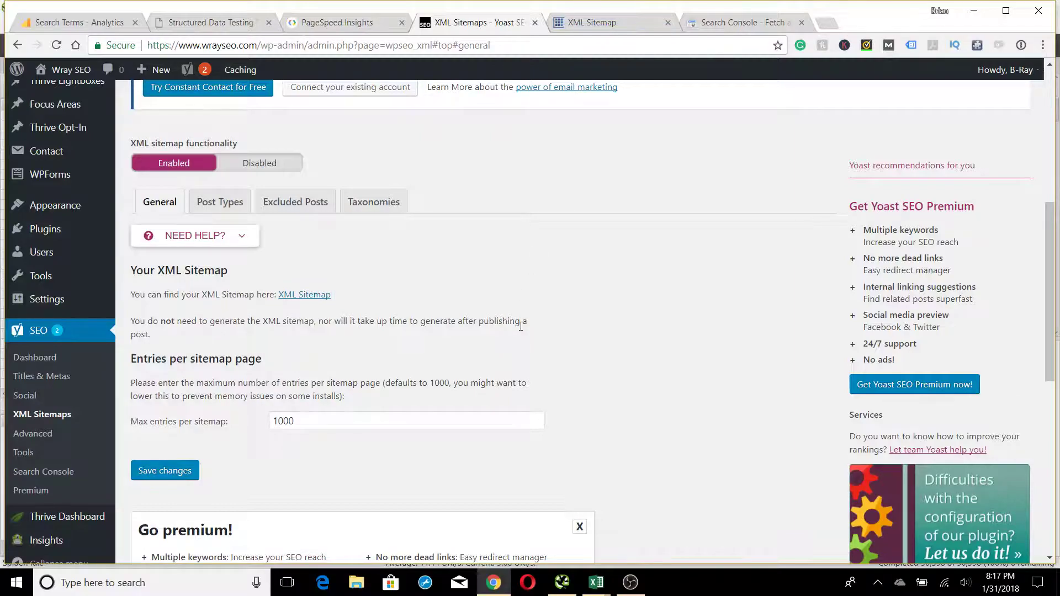
pyautogui.scroll(-5, 521, 329)
pyautogui.scroll(5, 521, 329)
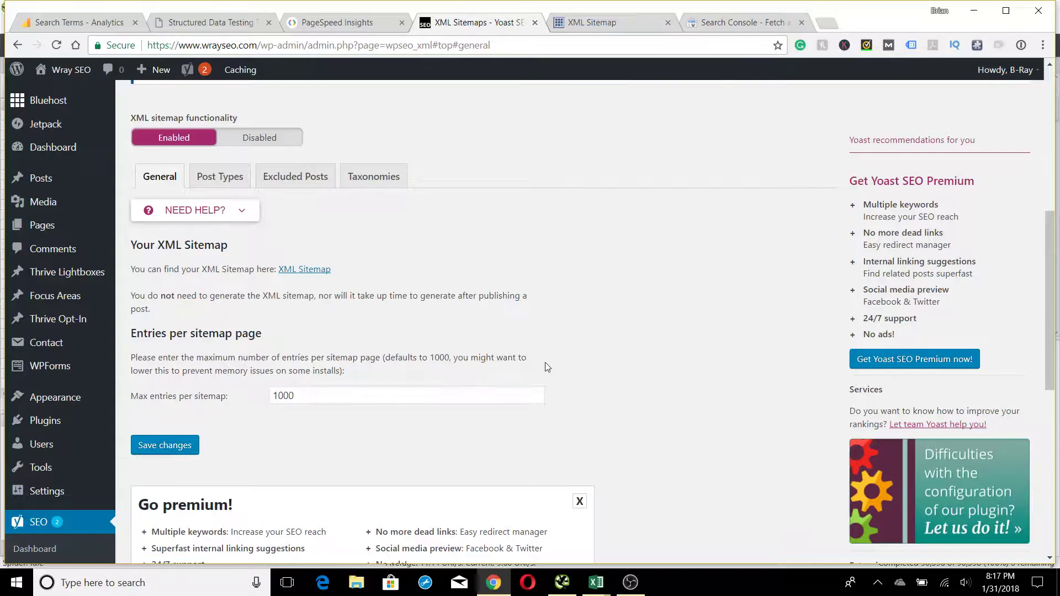
pyautogui.scroll(7, 481, 270)
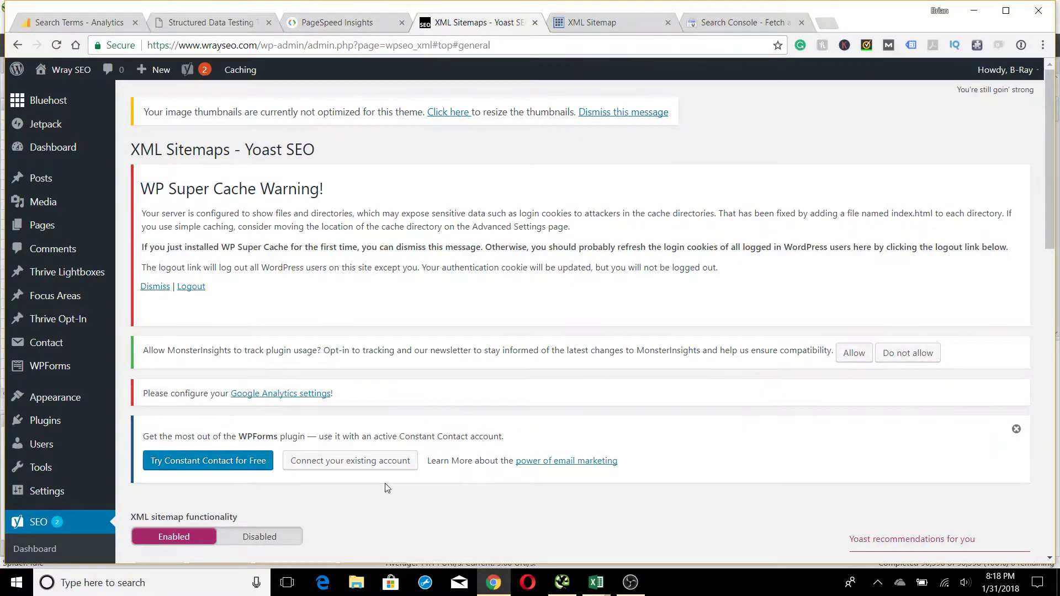
pyautogui.scroll(-6, 388, 486)
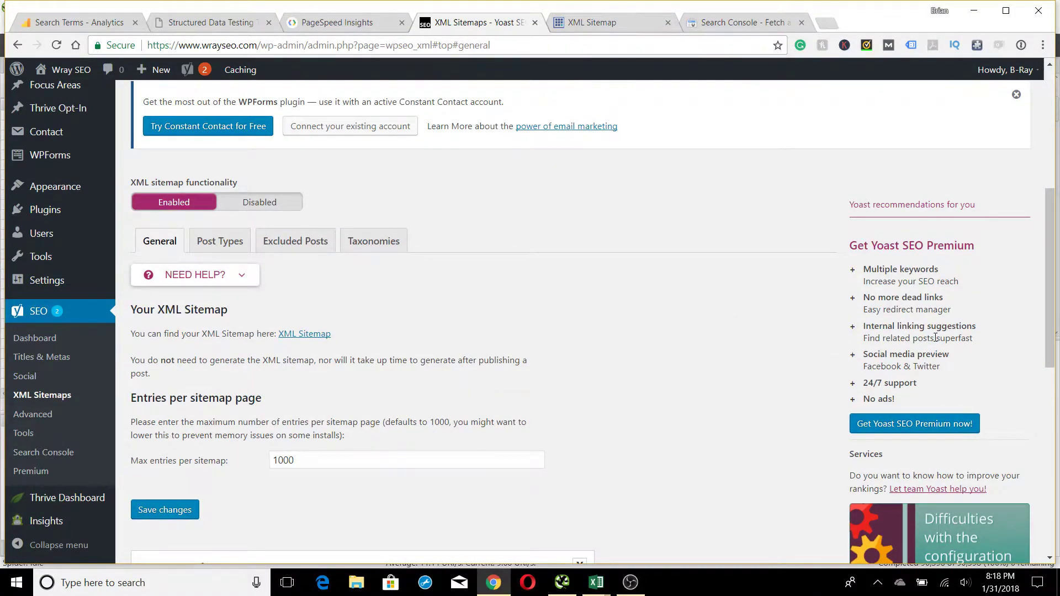